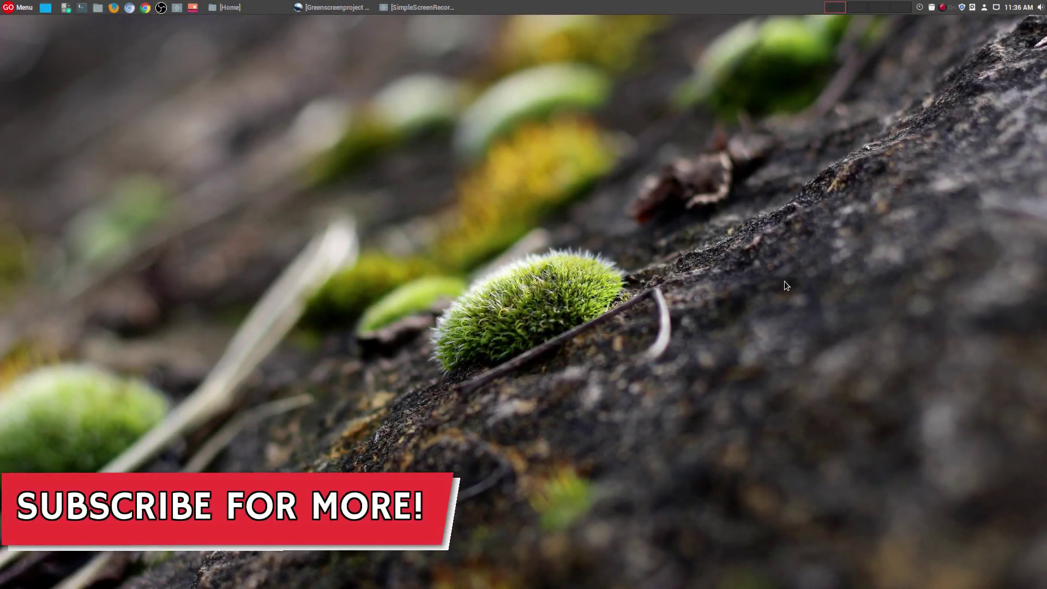
Switch to the Greenscreenproject OpenShot window
key(alt+Tab)
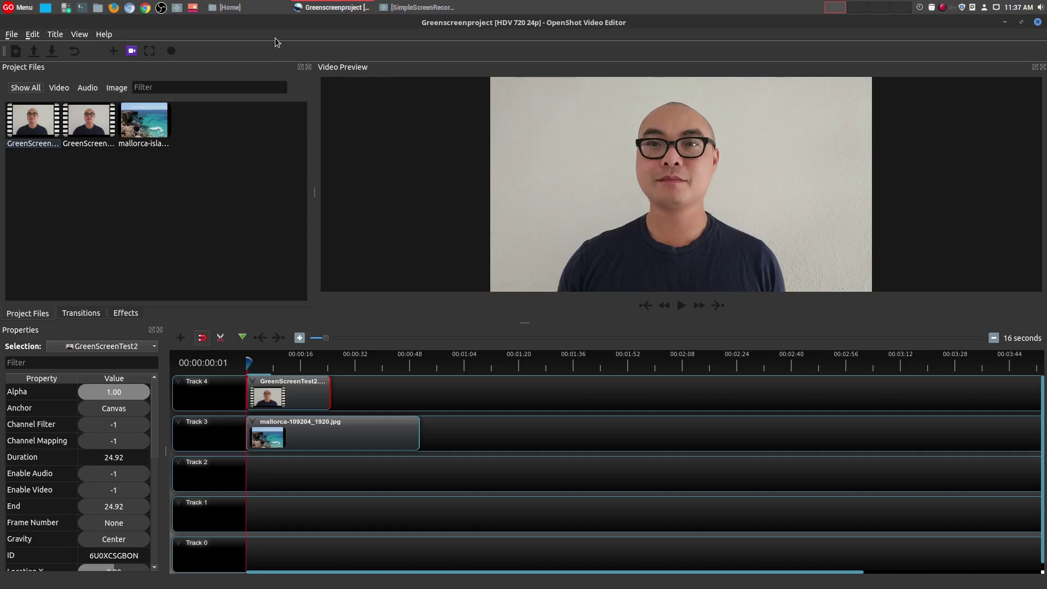
Preview the talking-head clip, then trim the mallorca-109204_1920.jpg image on Track 3 to end with it
mouse_move(269, 11)
click(676, 310)
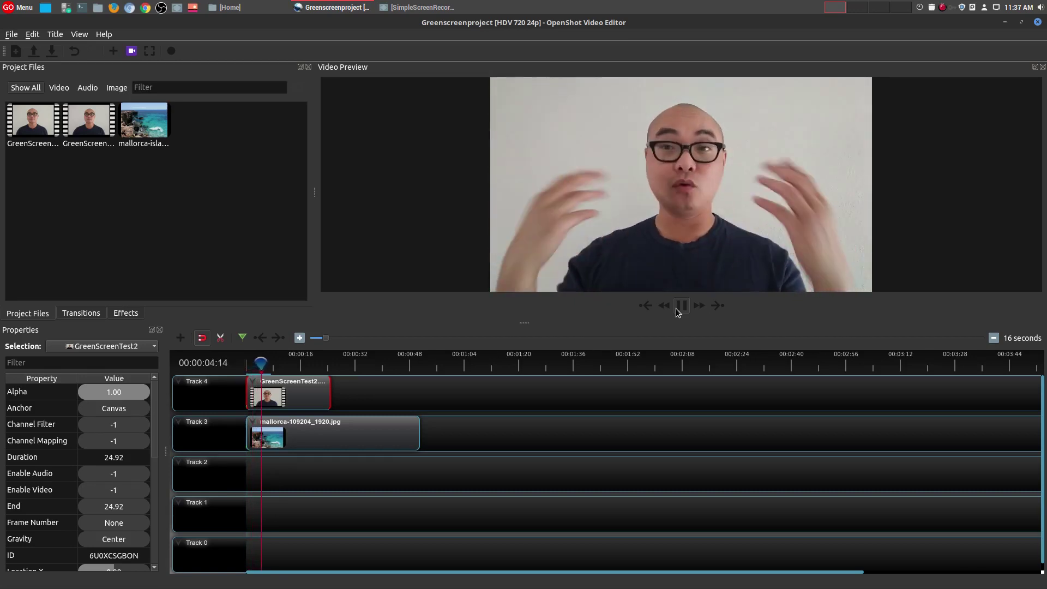
click(681, 305)
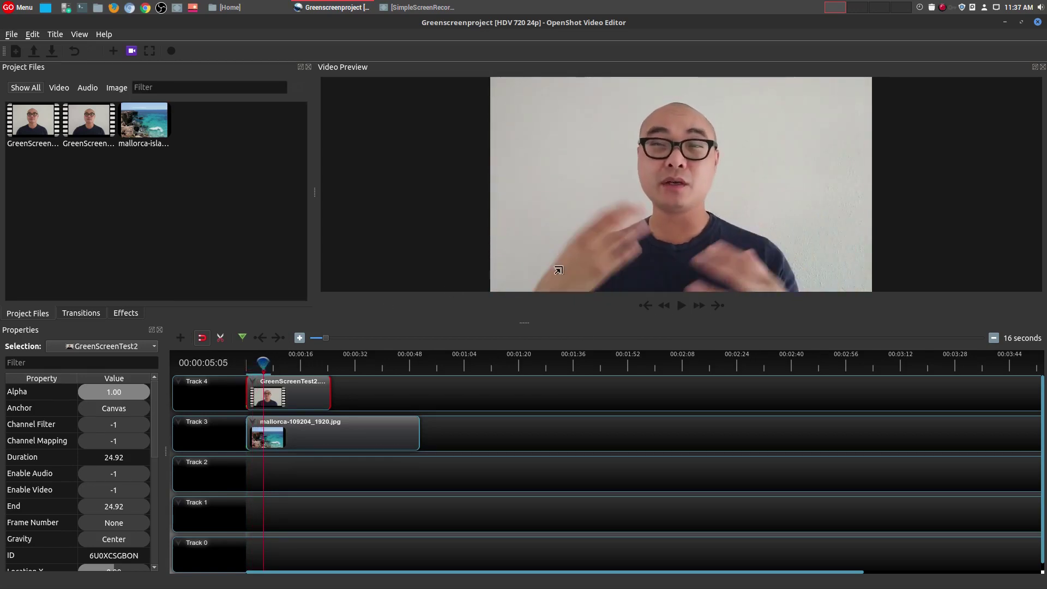
drag(263, 364, 239, 366)
drag(419, 434, 334, 431)
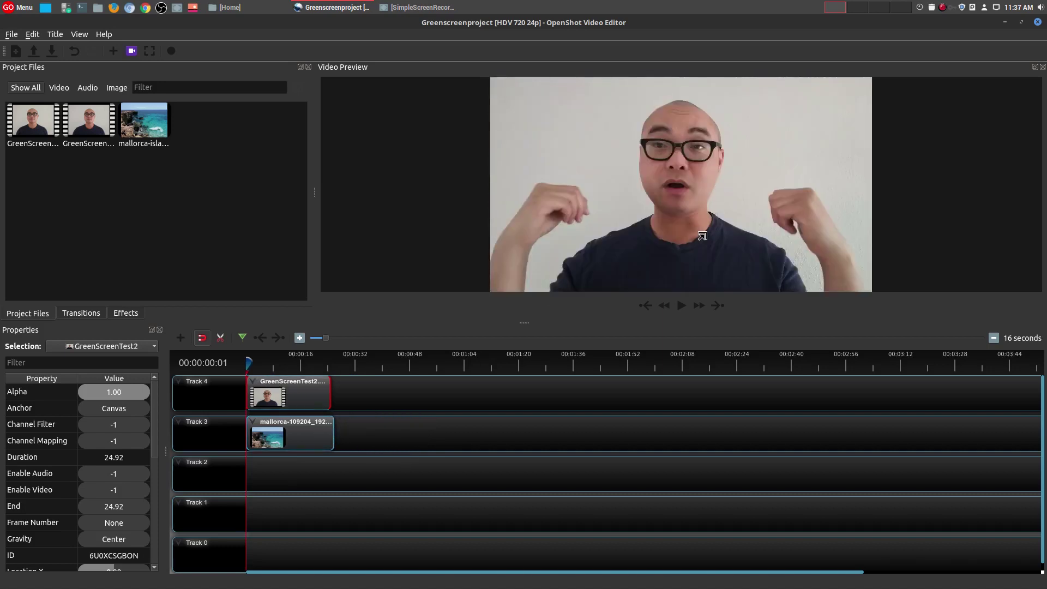
Drop the Chroma Key effect onto the GreenScreenTest2 clip on Track 4 and show its settings
click(134, 316)
click(154, 120)
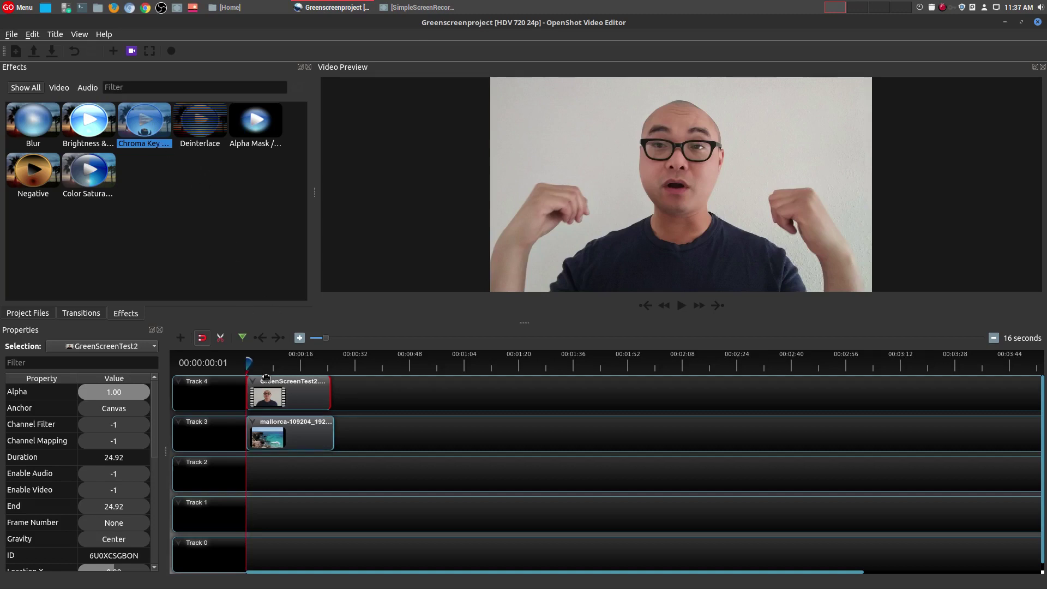
mouse_move(248, 363)
mouse_down()
mouse_move(315, 369)
mouse_move(244, 366)
mouse_up()
drag(162, 132, 267, 392)
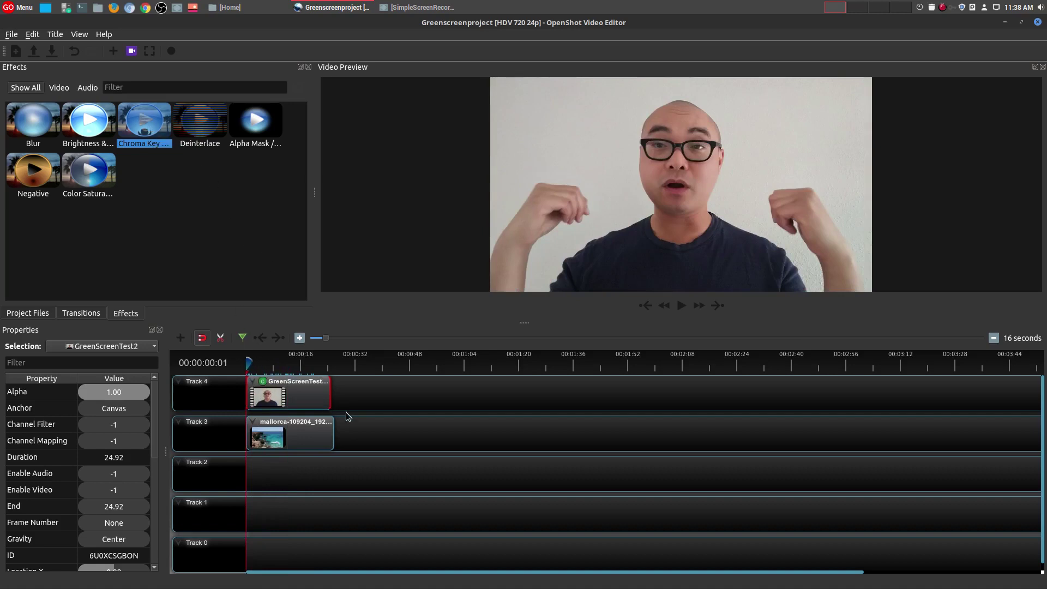
click(263, 382)
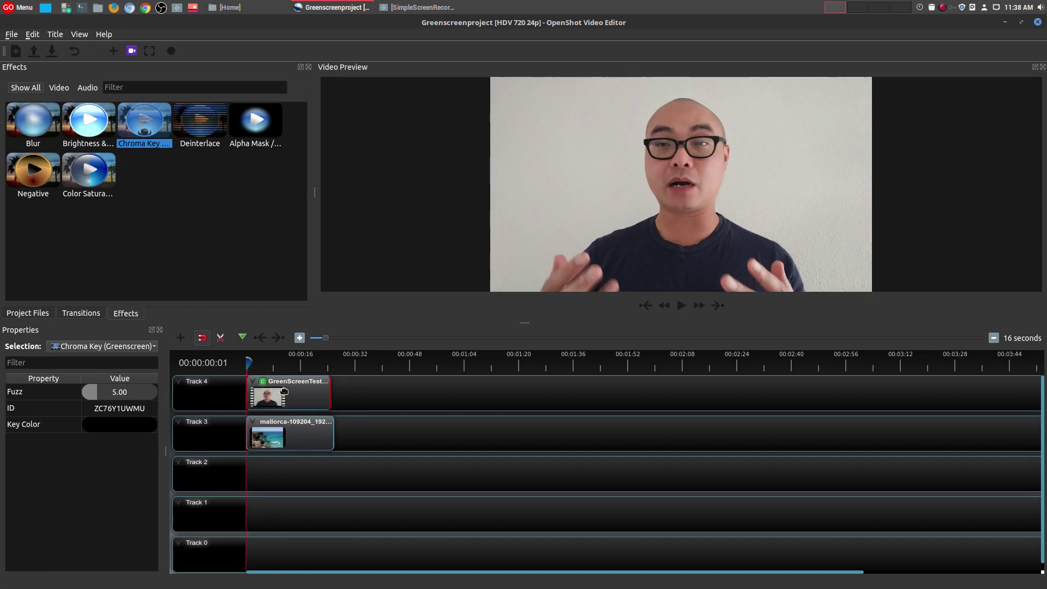
right_click(317, 392)
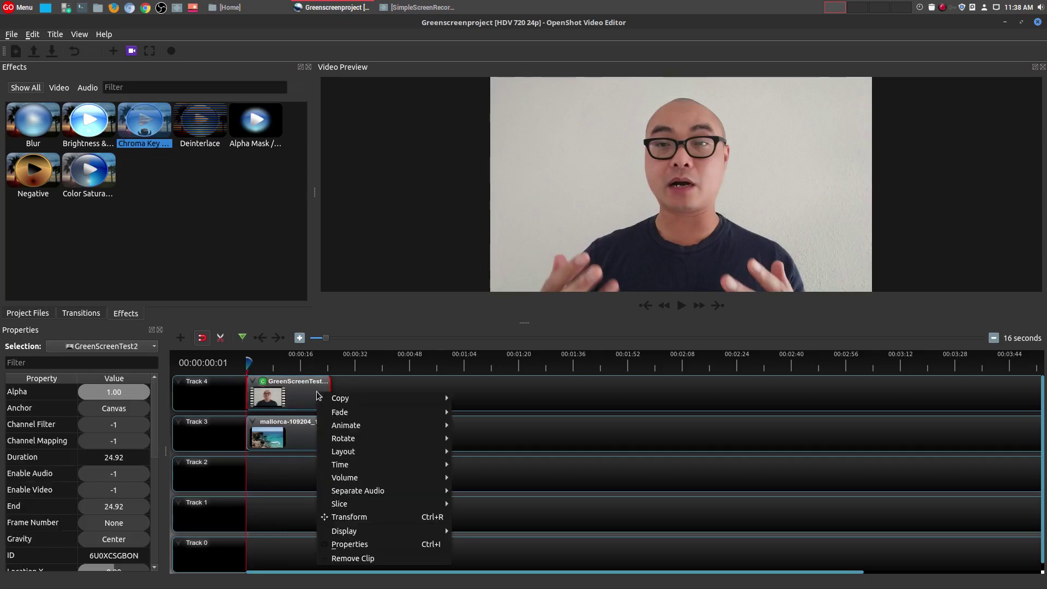
click(375, 543)
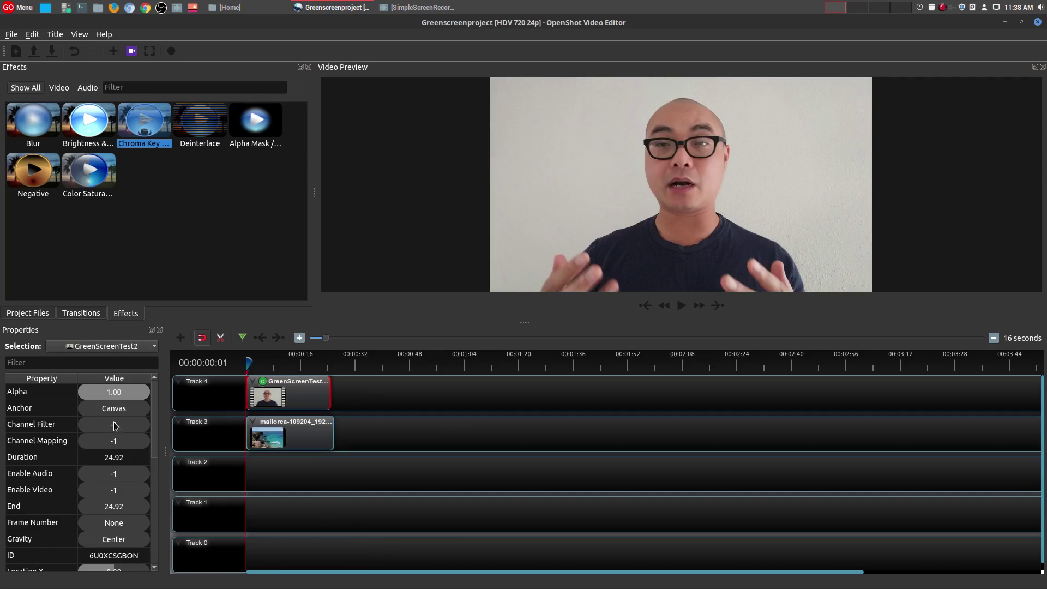
click(263, 382)
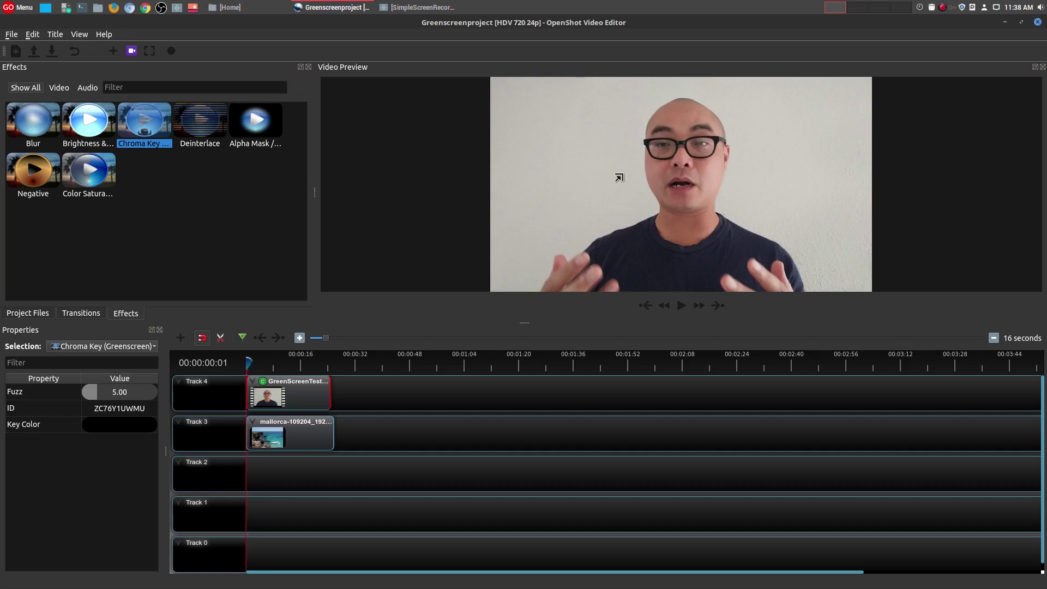
Eyedrop the wall behind the speaker to set the Chroma Key colour to #C5C2BC
double_click(123, 426)
drag(447, 211, 232, 166)
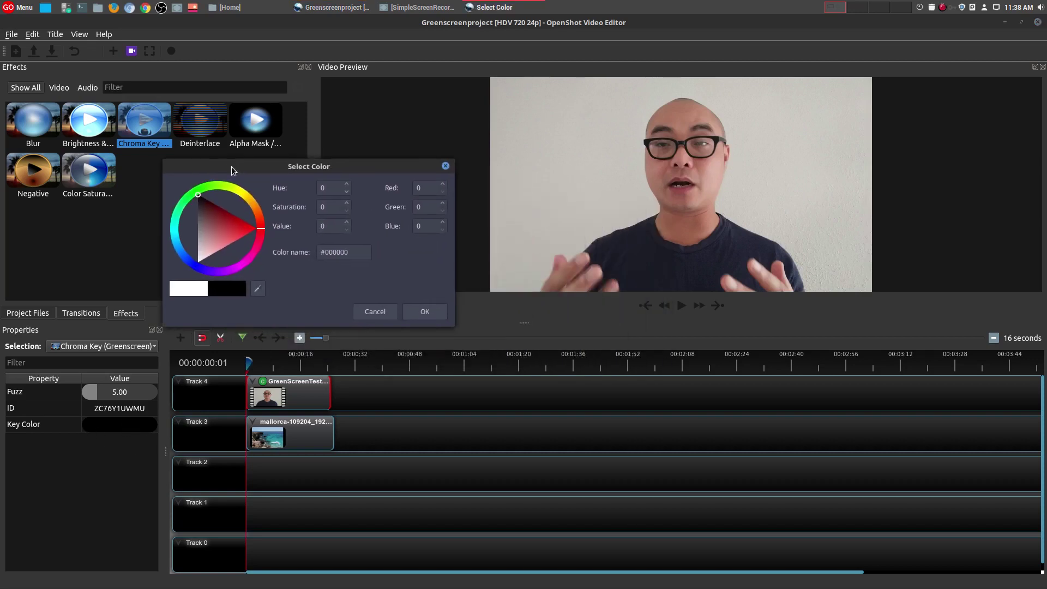
click(258, 289)
click(593, 168)
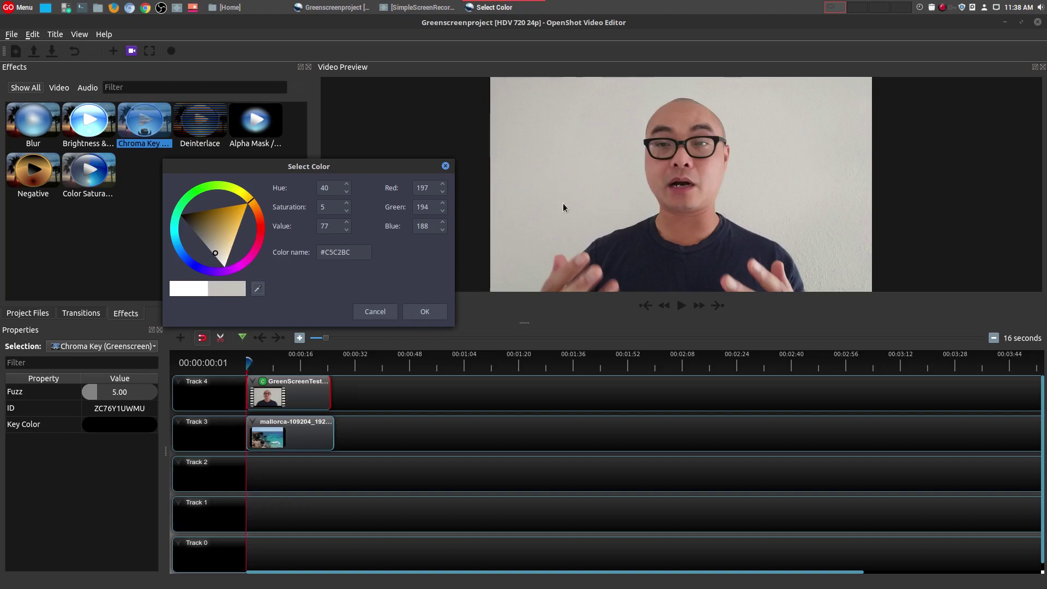
click(425, 312)
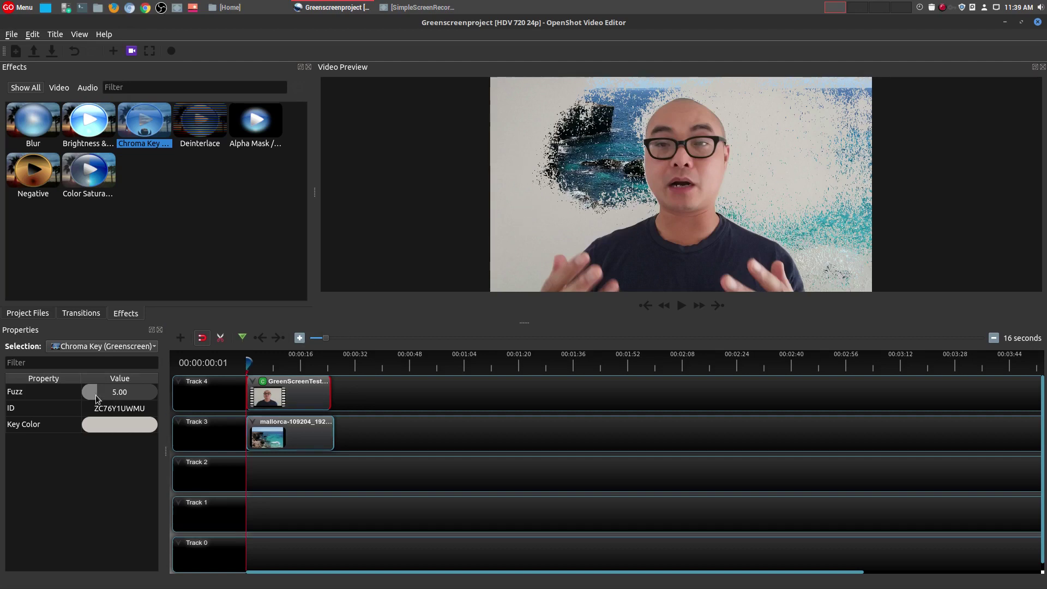
Set the Chroma Key Fuzz to 50 so the Mallorca coast replaces the wall
drag(96, 394, 145, 392)
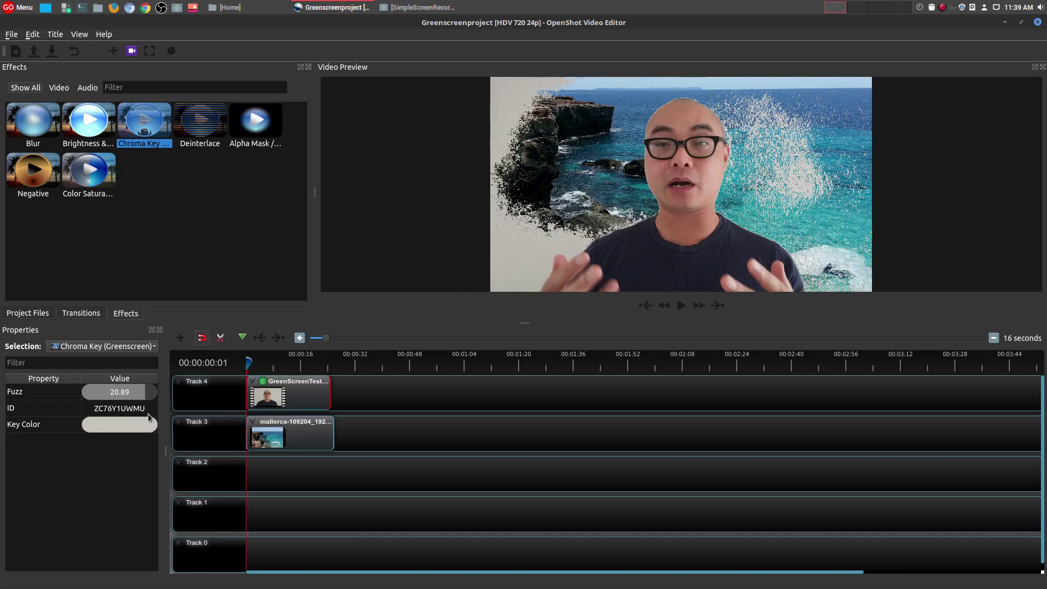
drag(146, 395, 153, 393)
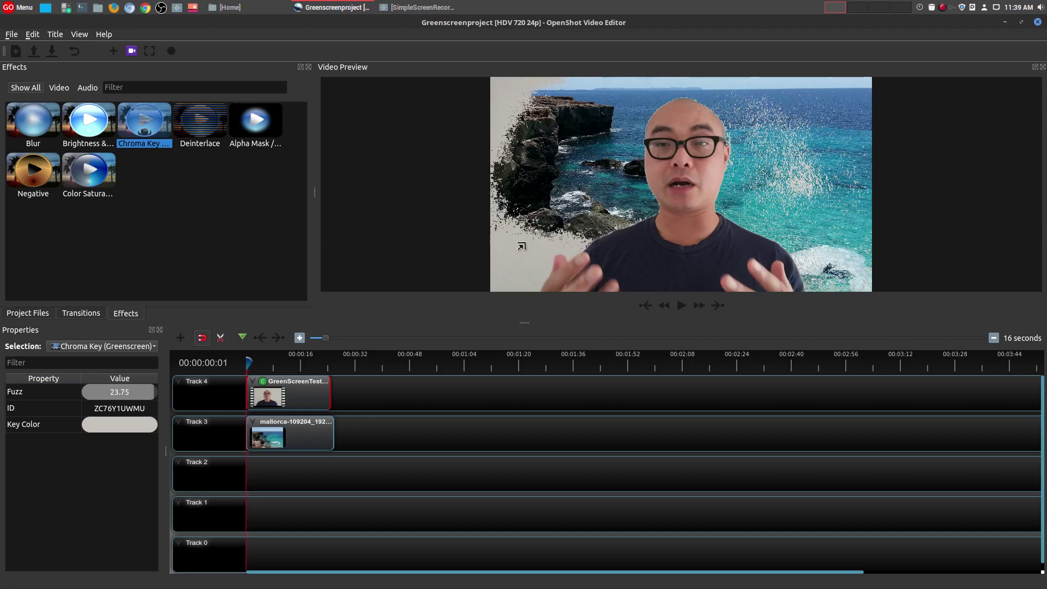
double_click(118, 395)
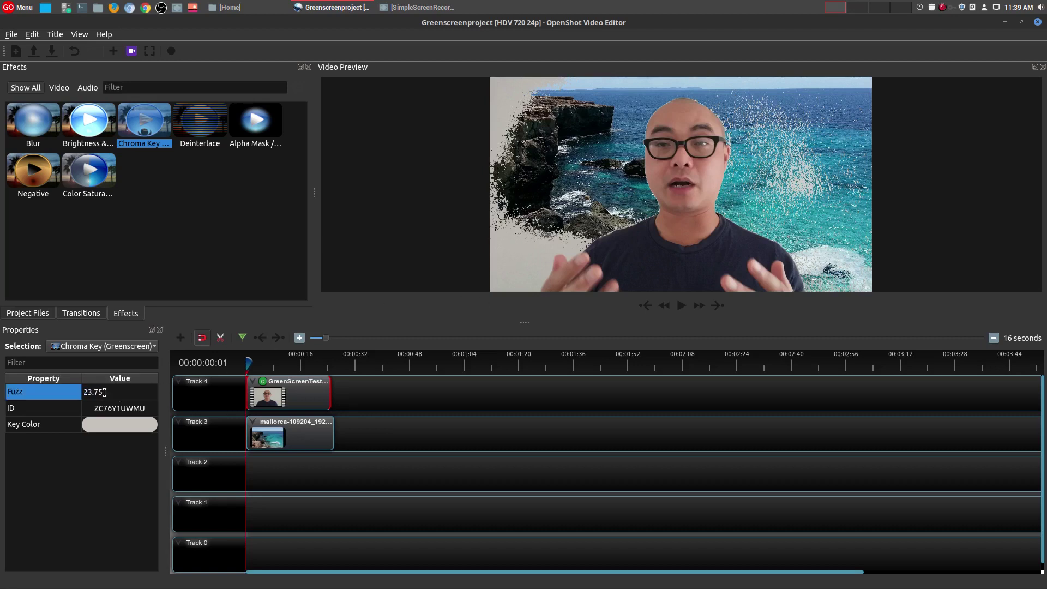
drag(104, 393, 70, 387)
text(50)
click(127, 499)
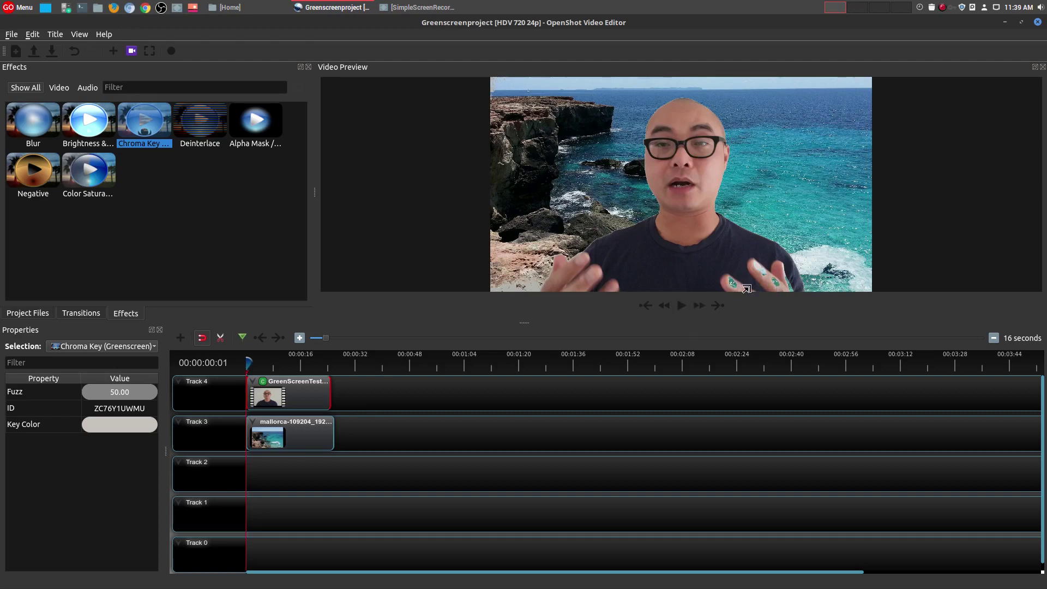
click(684, 310)
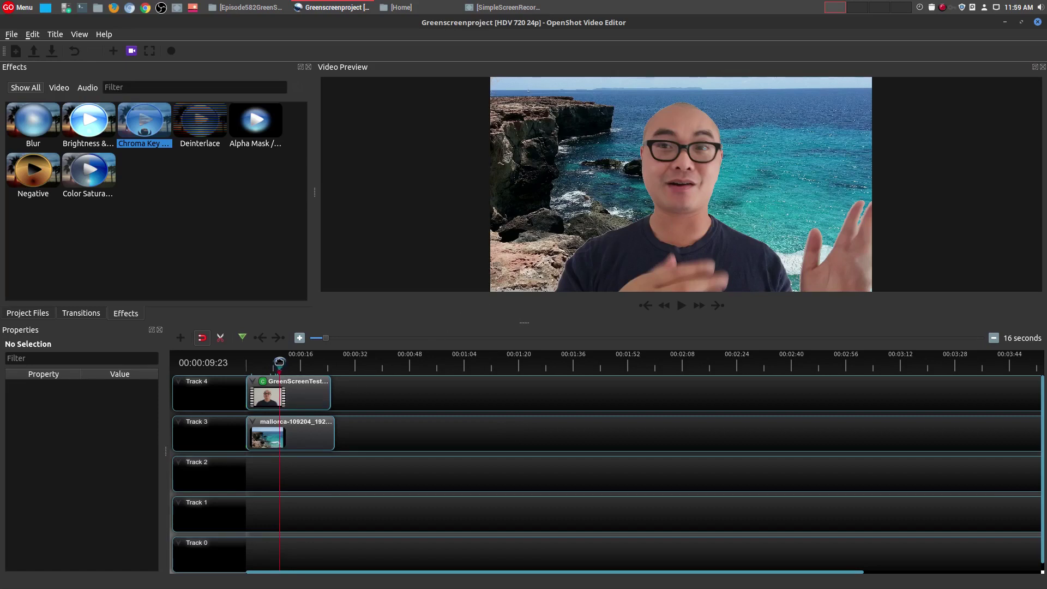
mouse_move(280, 362)
mouse_down()
mouse_move(322, 369)
mouse_move(294, 372)
mouse_up()
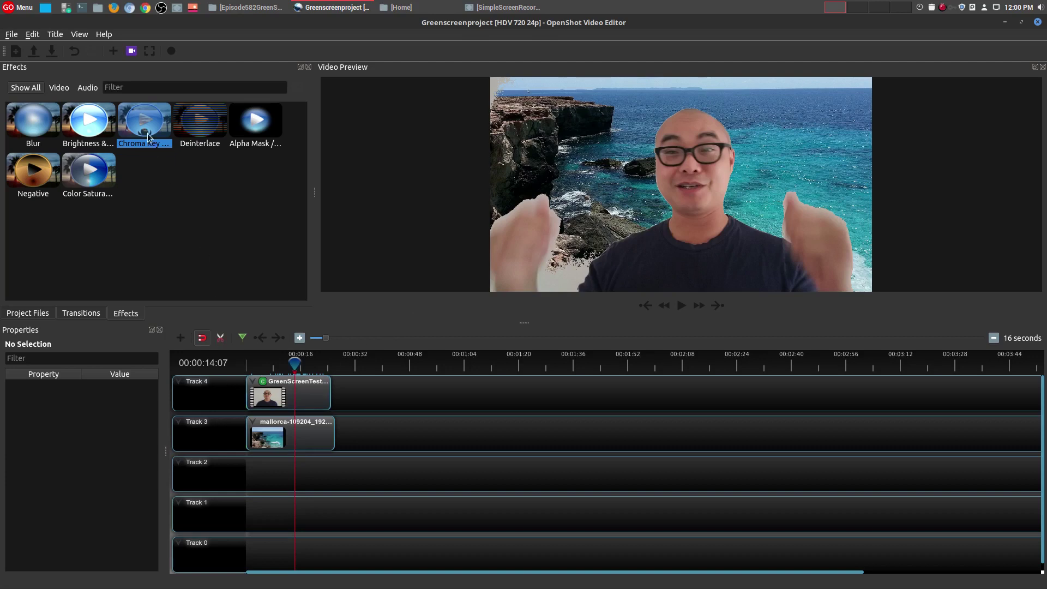
Add a second Chroma Key keyed to the leftover grey wall (#B1ADA6) with Fuzz about 16.96
drag(239, 280, 295, 398)
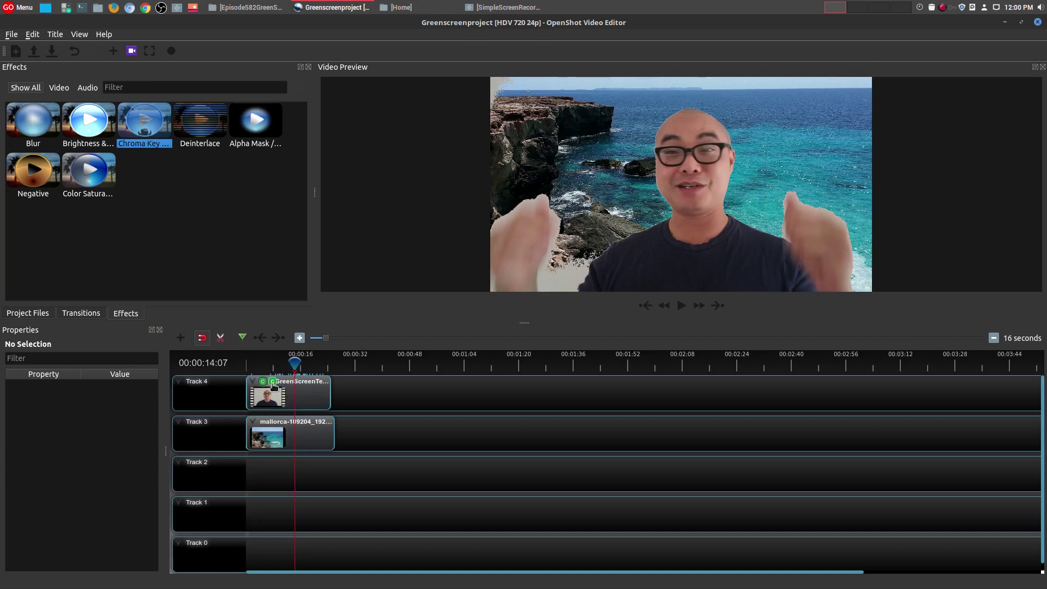
click(272, 382)
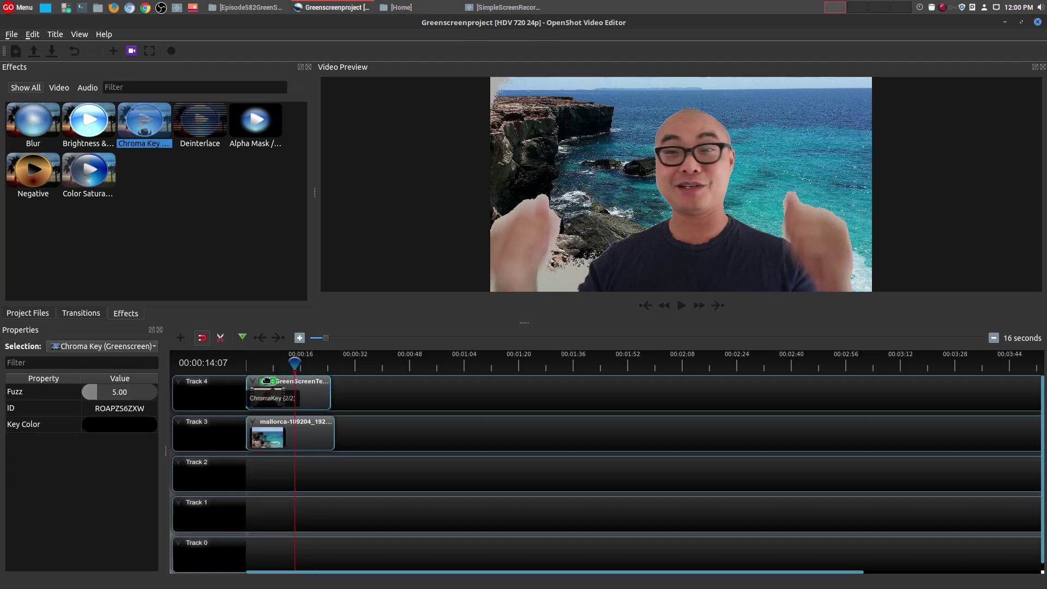
double_click(129, 423)
drag(459, 219, 235, 214)
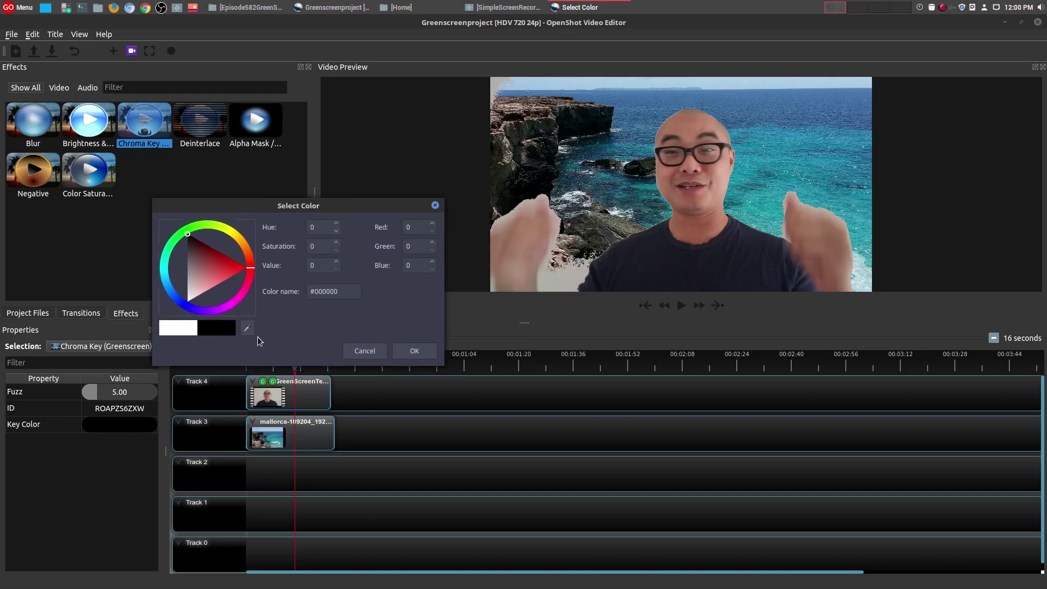
click(571, 277)
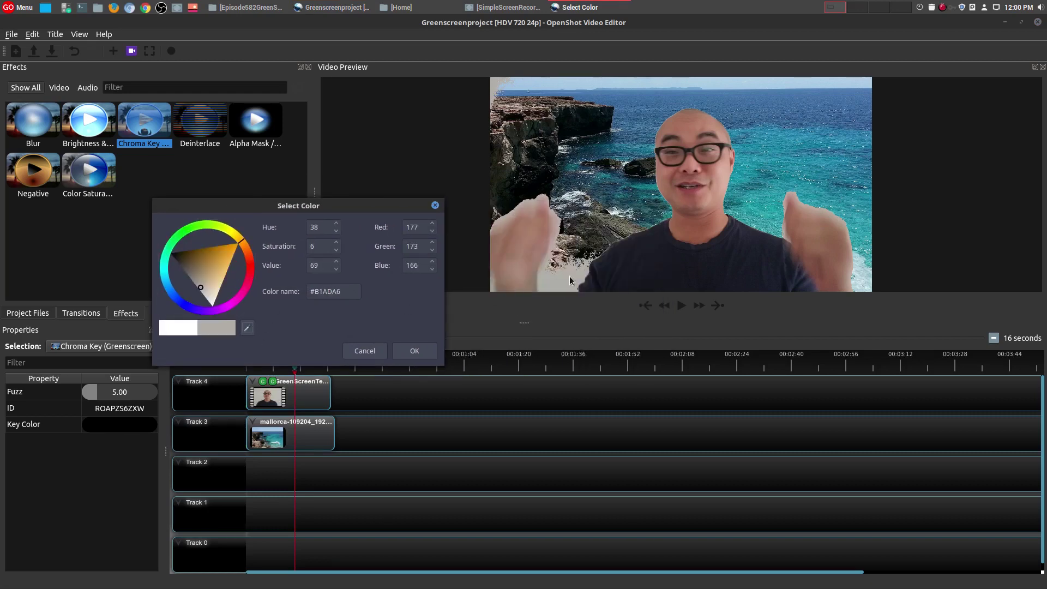
click(415, 352)
click(101, 395)
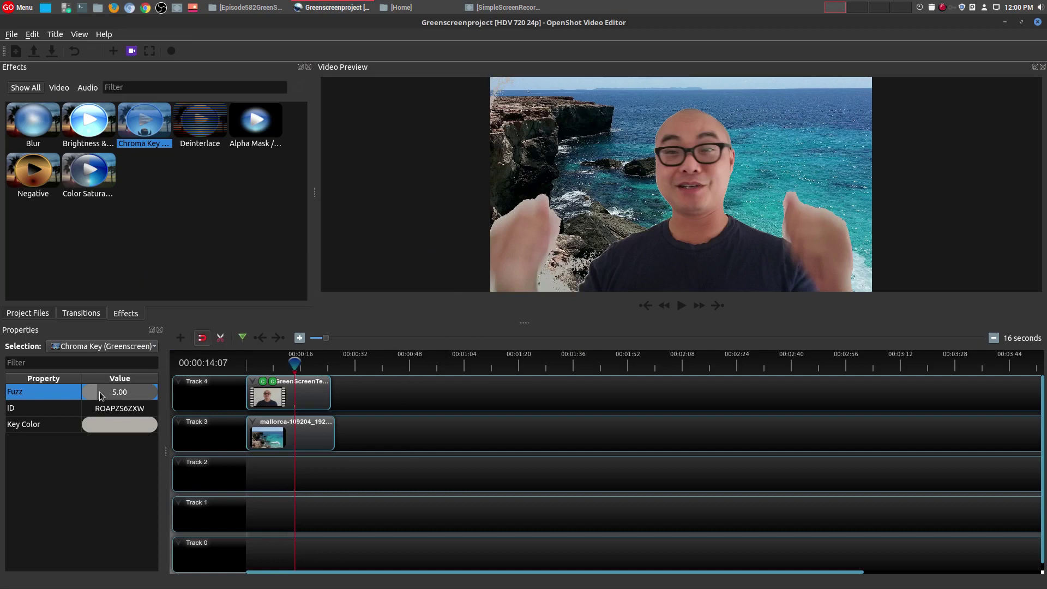
drag(101, 395, 129, 394)
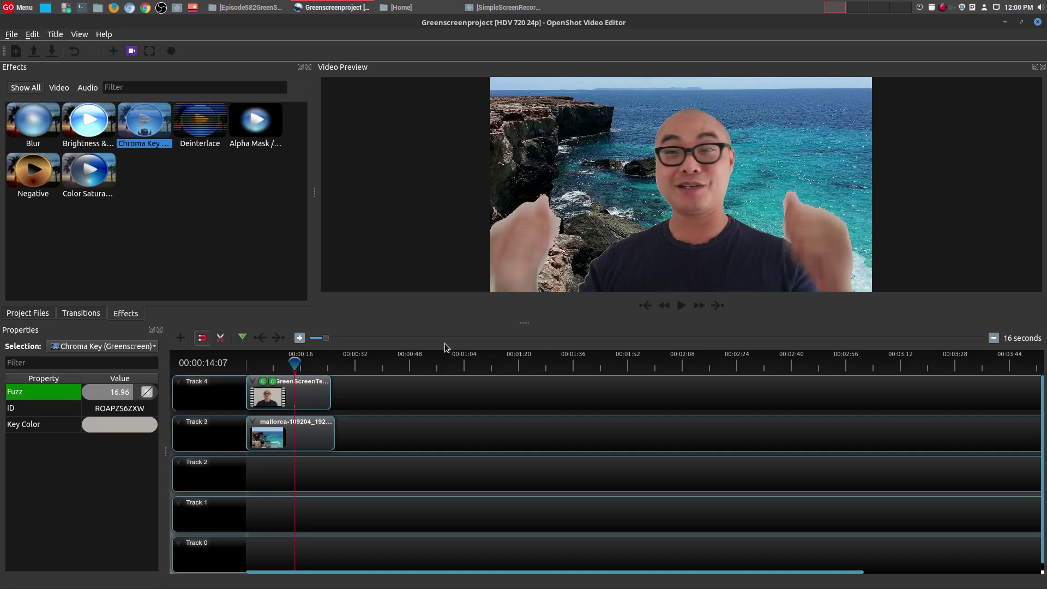
Replay the double-keyed clip from an earlier point to check the result
drag(296, 362, 260, 365)
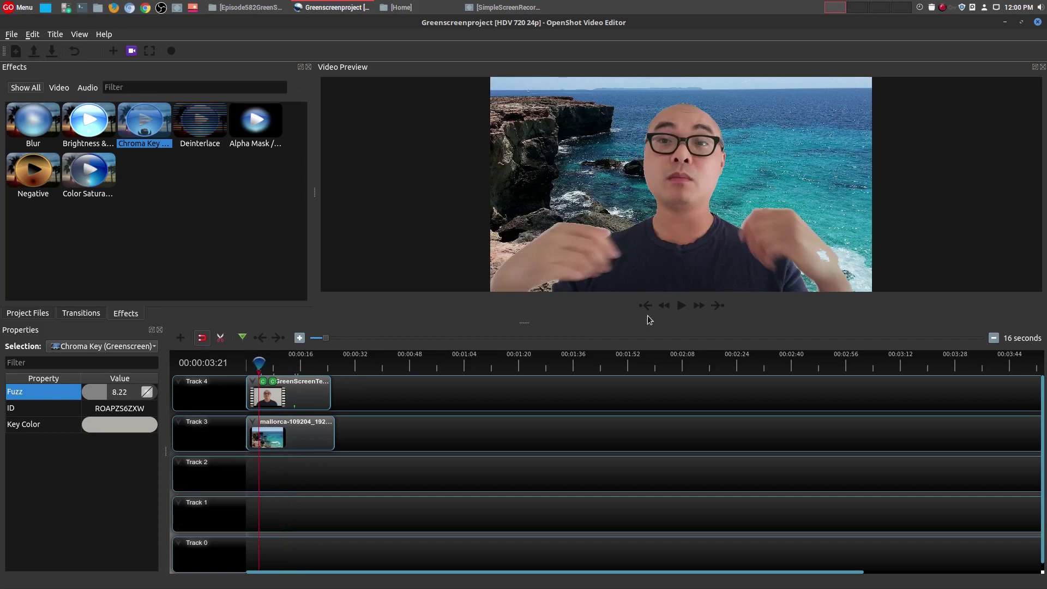
click(681, 305)
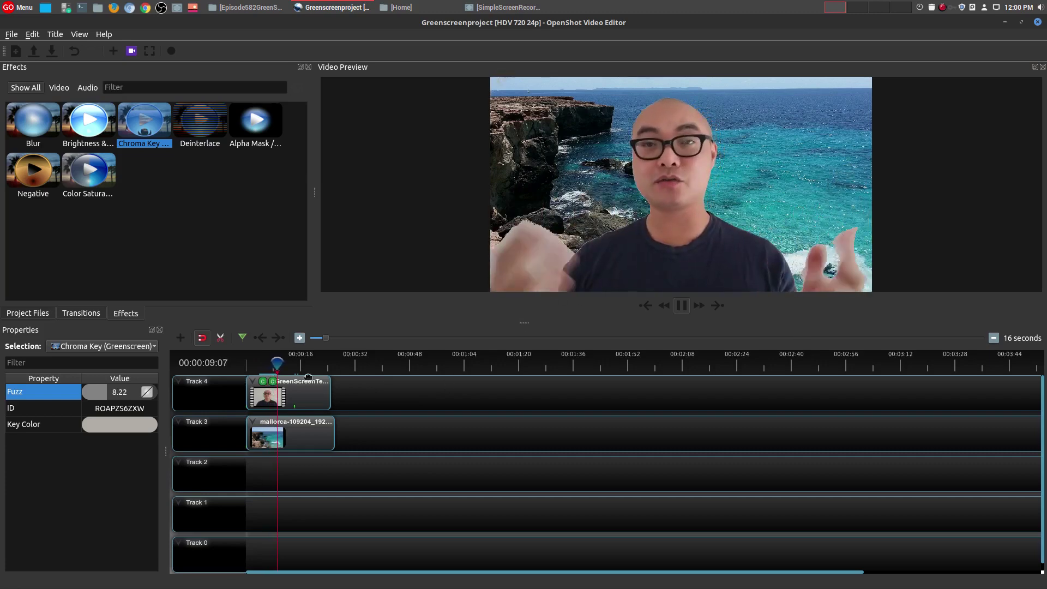
click(684, 306)
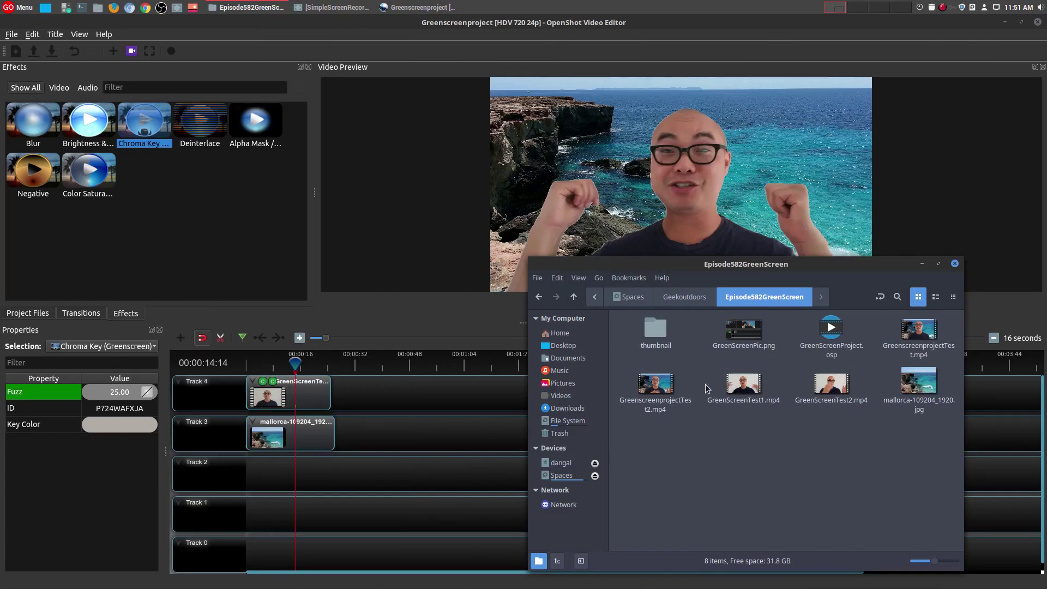
double_click(656, 387)
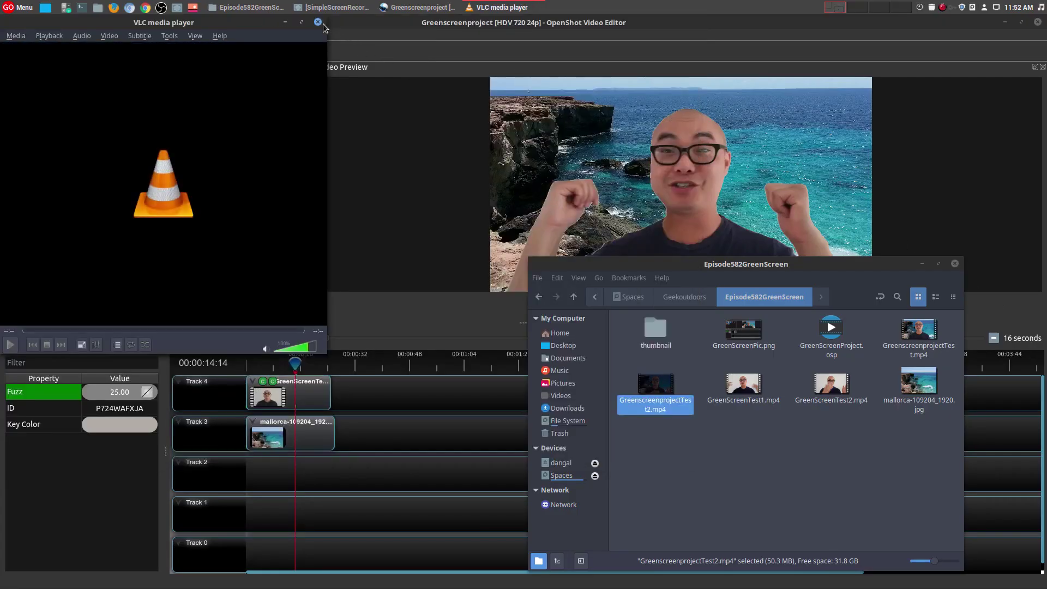
click(318, 22)
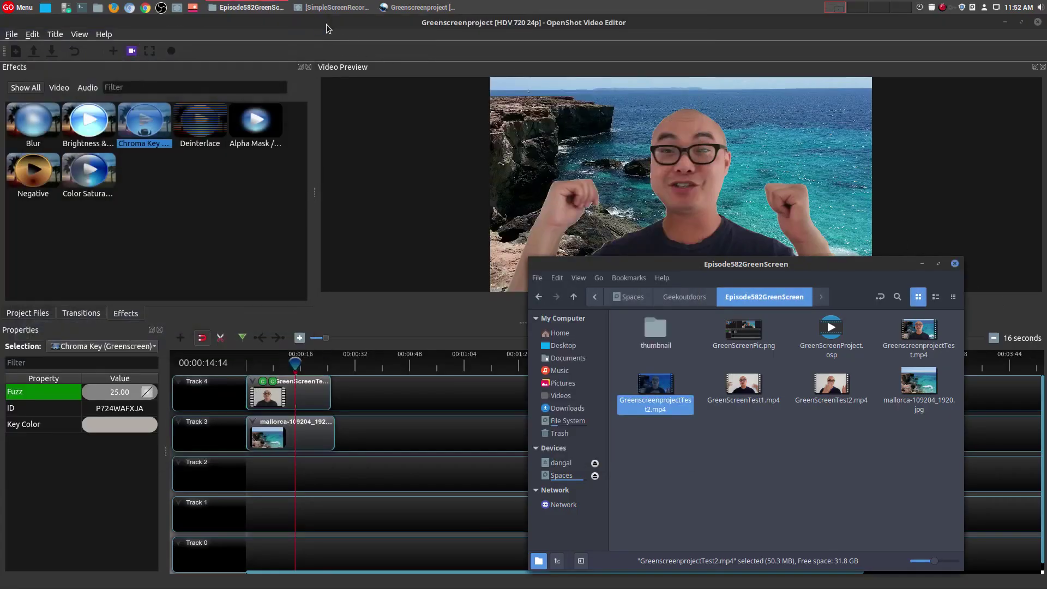
Minimize the file manager to bring OpenShot back into full view
click(922, 264)
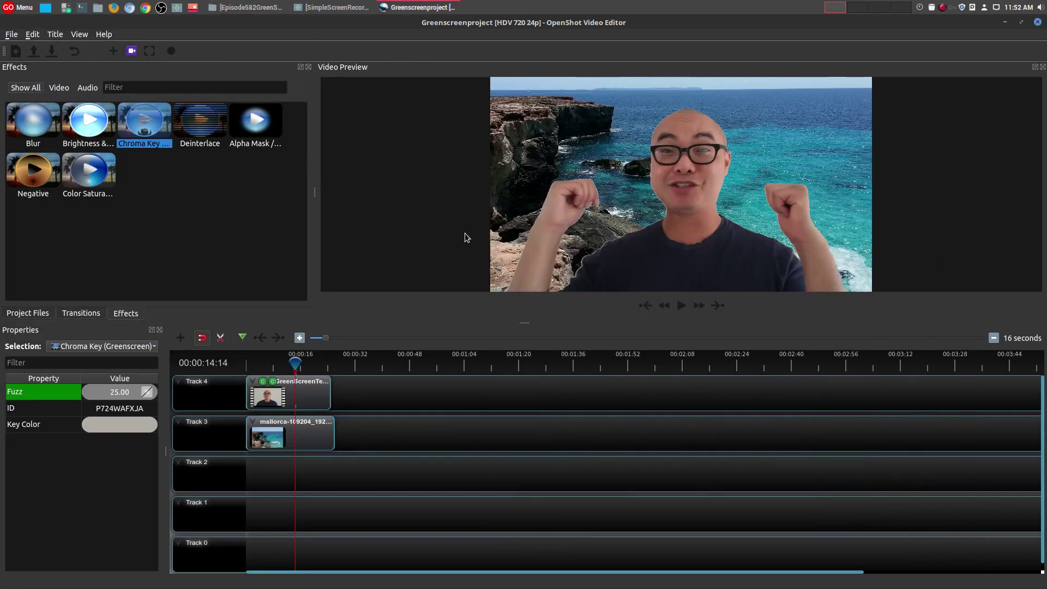